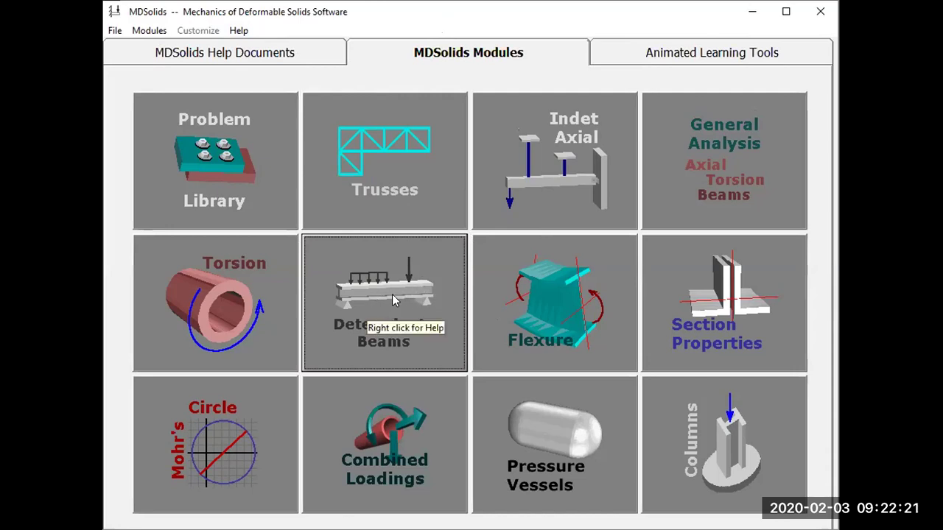
Open the Determinate Beams module and start defining a beam resting on two simple supports.
{"action": "left_click", "coordinate": [392, 294]}
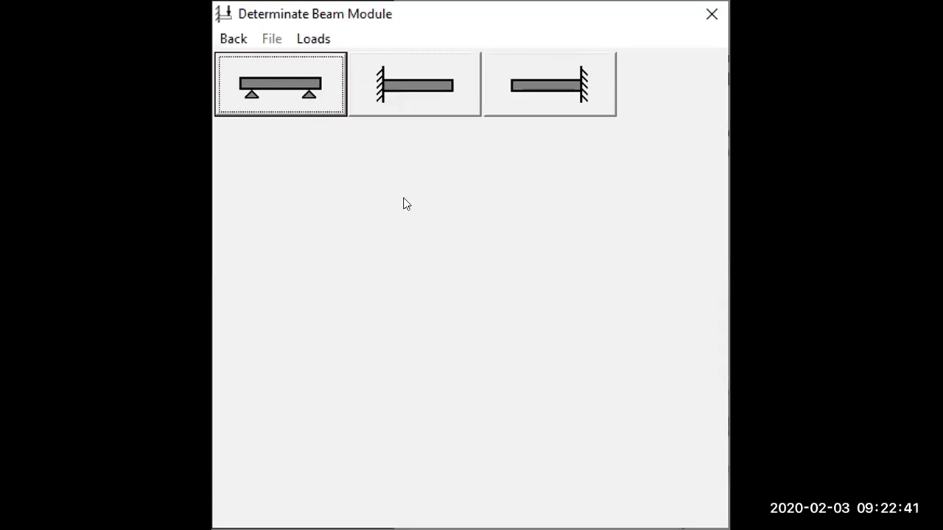
{"action": "left_click", "coordinate": [308, 81]}
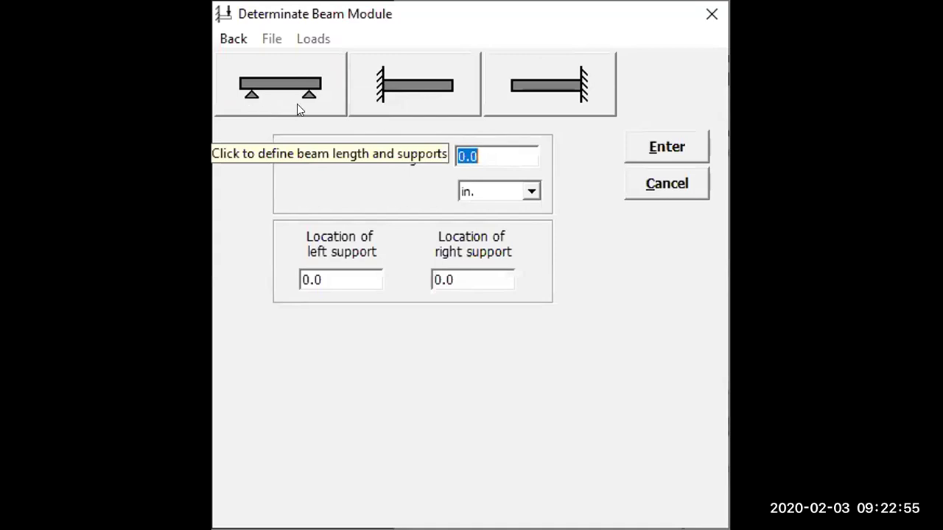
{"action": "left_click", "coordinate": [411, 86]}
{"action": "left_click", "coordinate": [568, 95]}
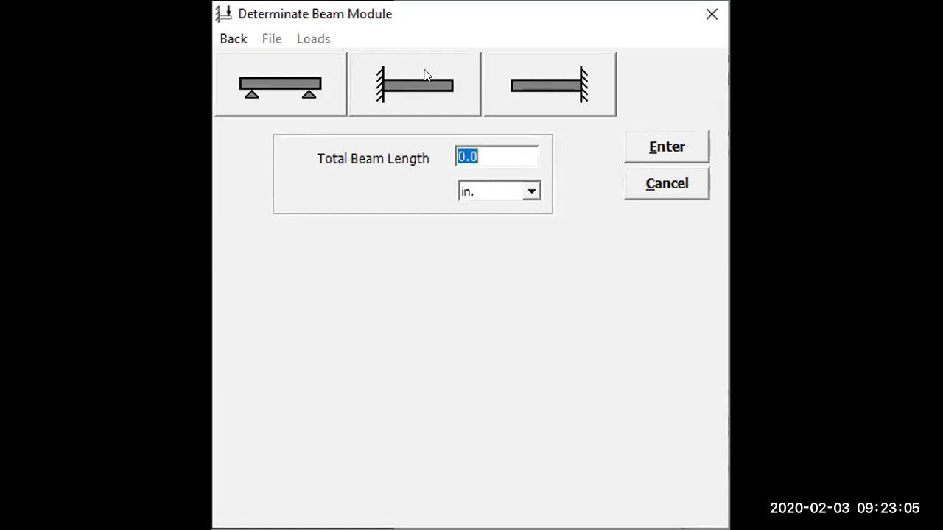
{"action": "left_click", "coordinate": [285, 95]}
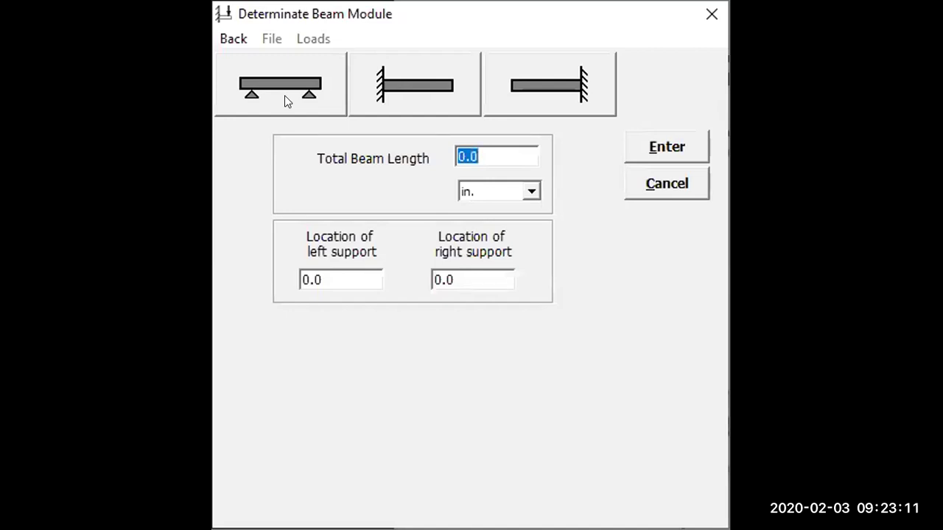
Set the total beam length to 8 with metres as the unit.
{"action": "left_click", "coordinate": [532, 190]}
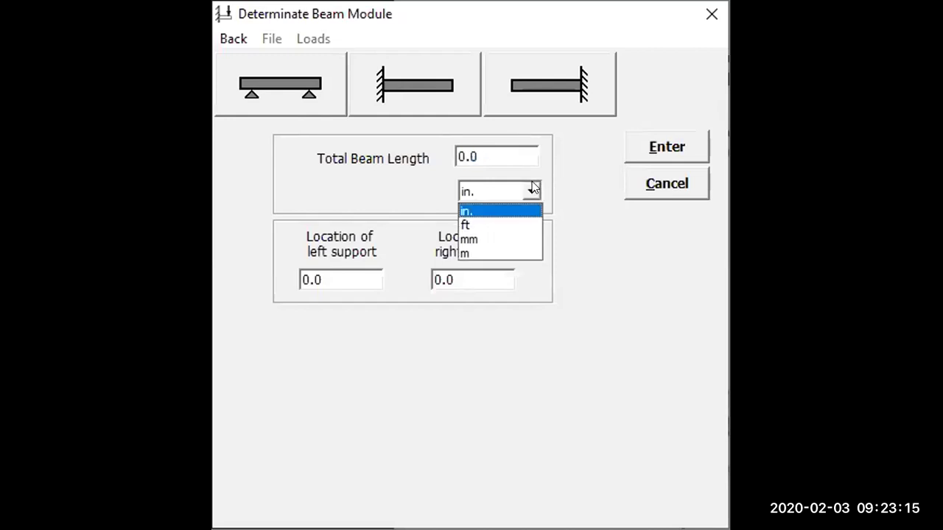
{"action": "left_click", "coordinate": [491, 253]}
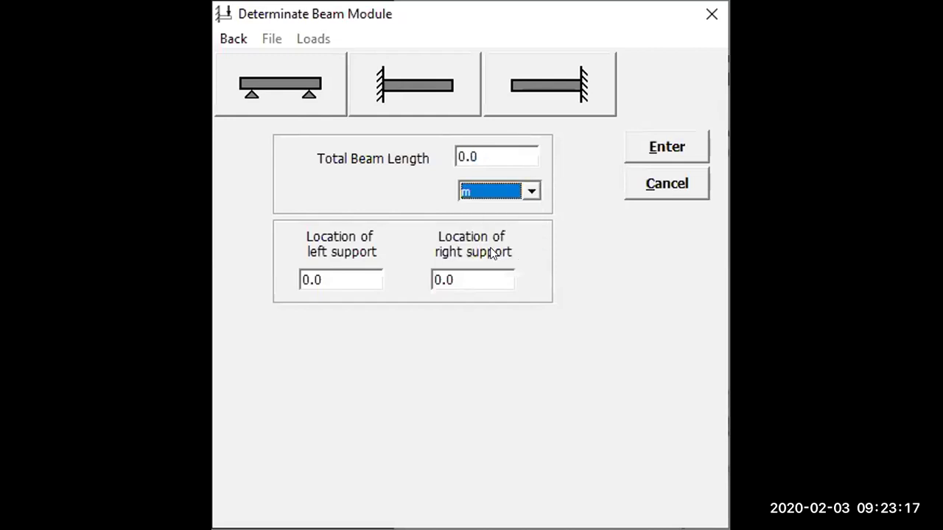
{"action": "left_click", "coordinate": [485, 151]}
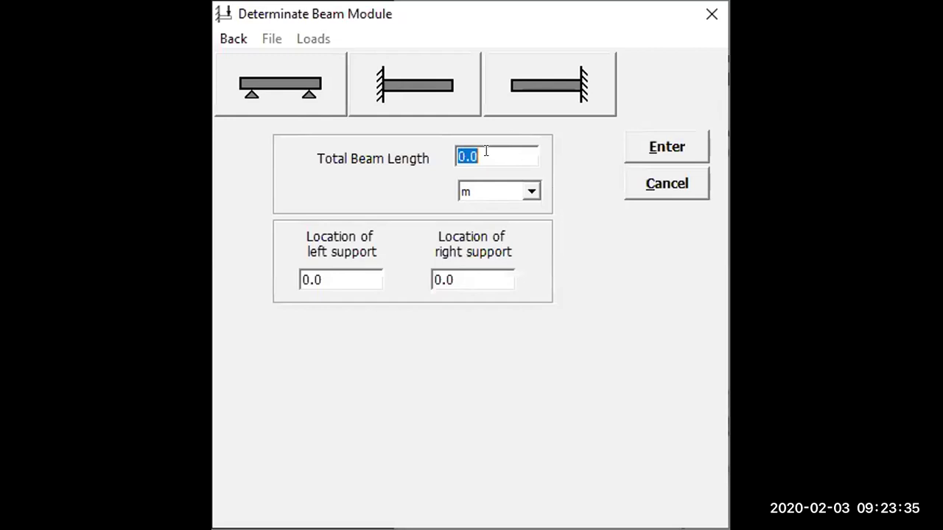
{"action": "type", "text": "8"}
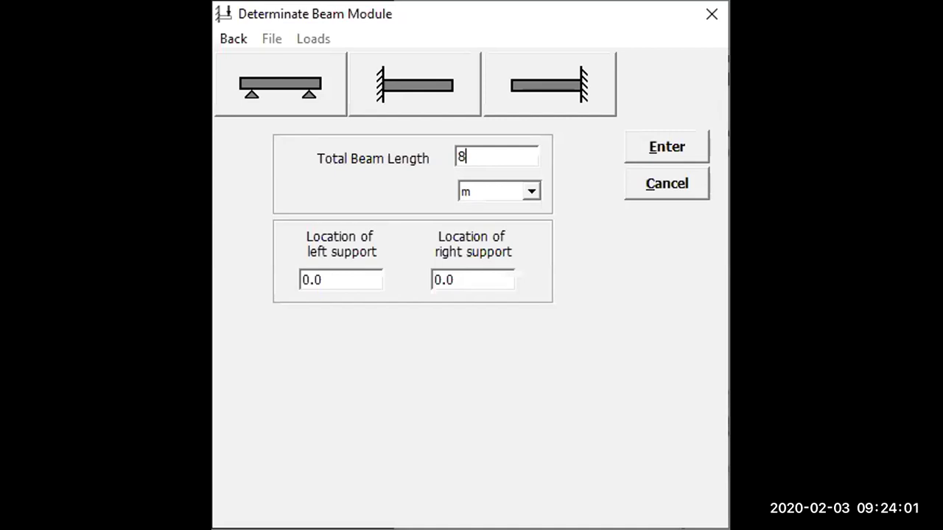
Place the left support at 0 m and the right support at 8 m, and accept the beam definition.
{"action": "left_click", "coordinate": [461, 273]}
{"action": "left_click", "coordinate": [340, 277]}
{"action": "type", "text": "0"}
{"action": "left_click", "coordinate": [498, 282]}
{"action": "key", "text": "BackSpace"}
{"action": "key", "text": "BackSpace"}
{"action": "key", "text": "BackSpace"}
{"action": "type", "text": "1"}
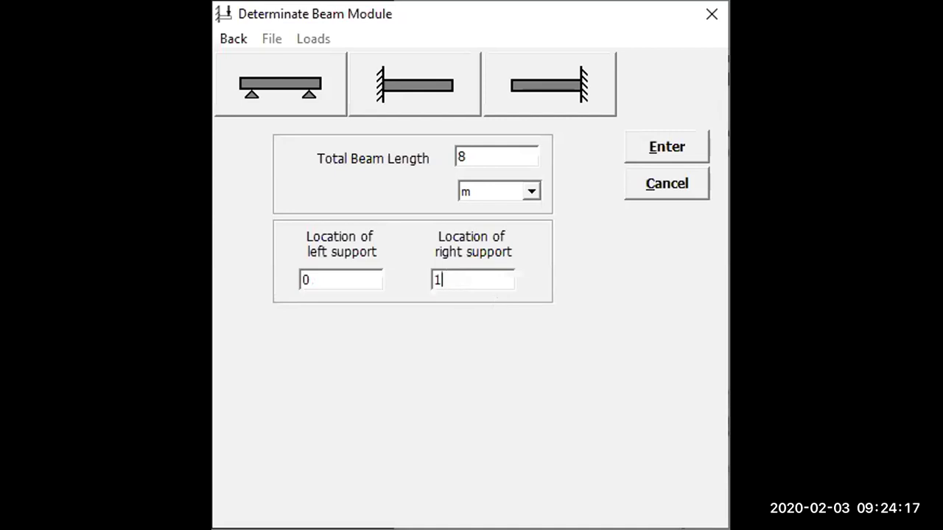
{"action": "key", "text": "BackSpace"}
{"action": "type", "text": "8"}
{"action": "left_click", "coordinate": [651, 147]}
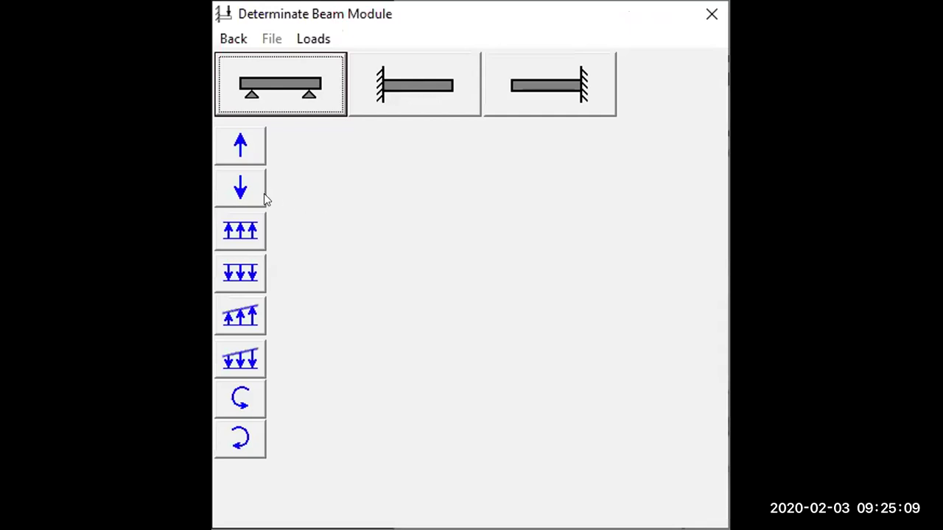
Examine the input forms of the available load types: concentrated, uniform and linearly distributed loads, and concentrated moments in both directions.
{"action": "left_click", "coordinate": [248, 147]}
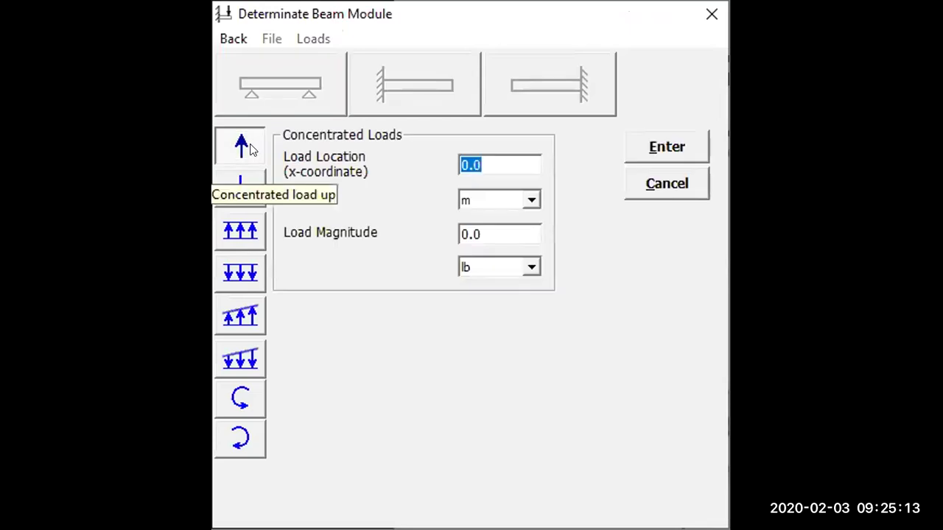
{"action": "left_click", "coordinate": [241, 189]}
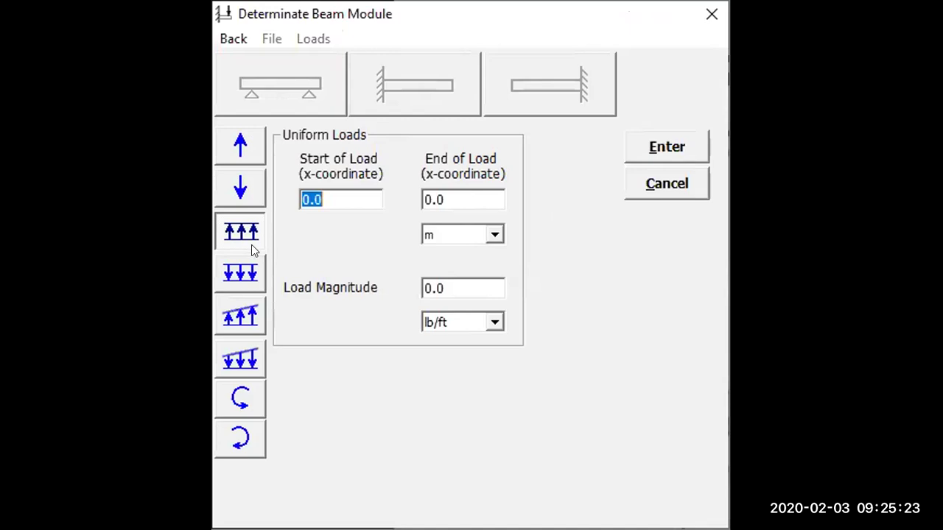
{"action": "left_click", "coordinate": [250, 274]}
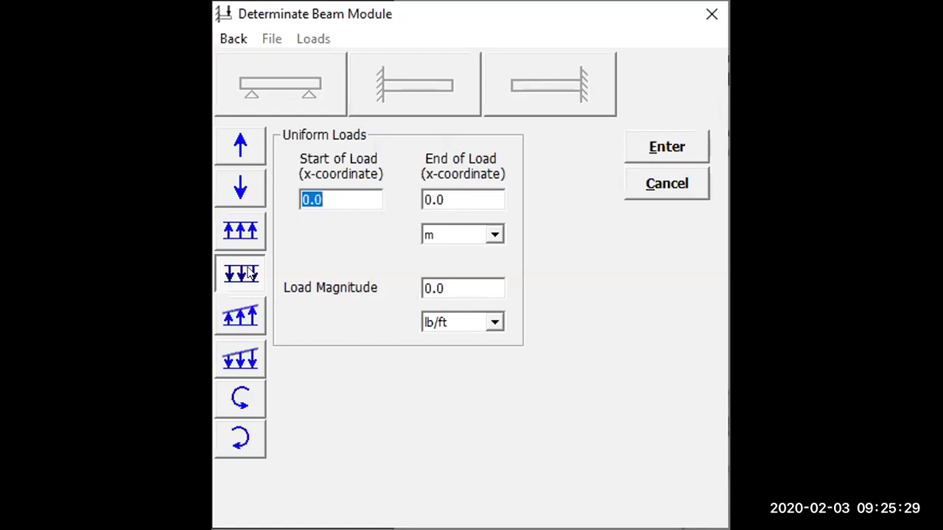
{"action": "left_click", "coordinate": [235, 307]}
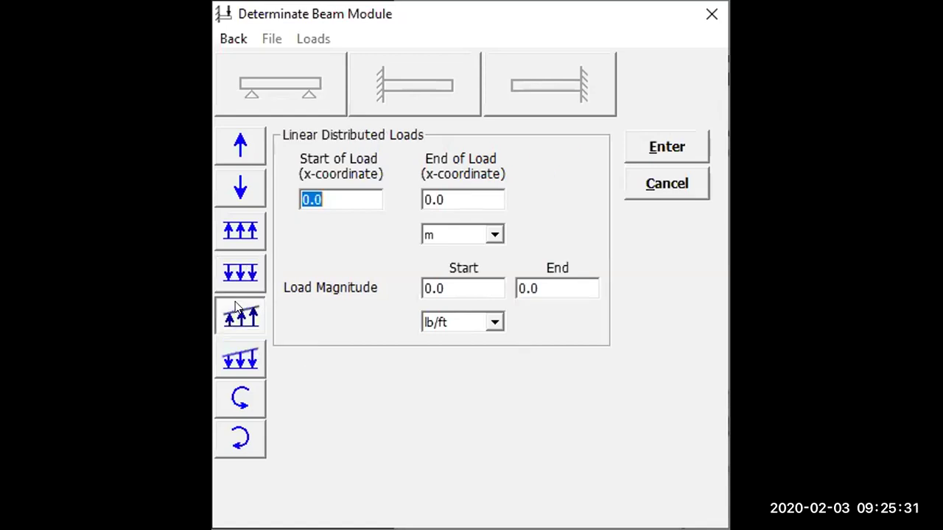
{"action": "left_click", "coordinate": [235, 233]}
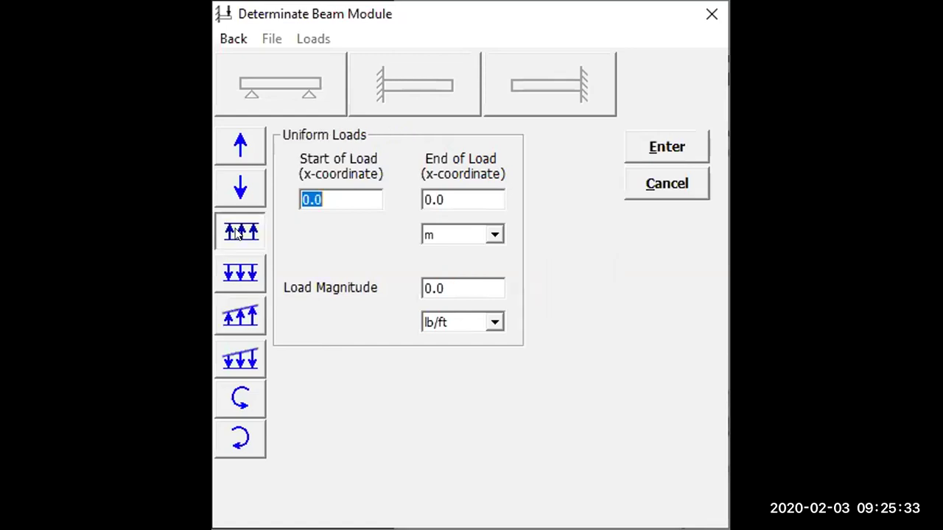
{"action": "left_click", "coordinate": [233, 272]}
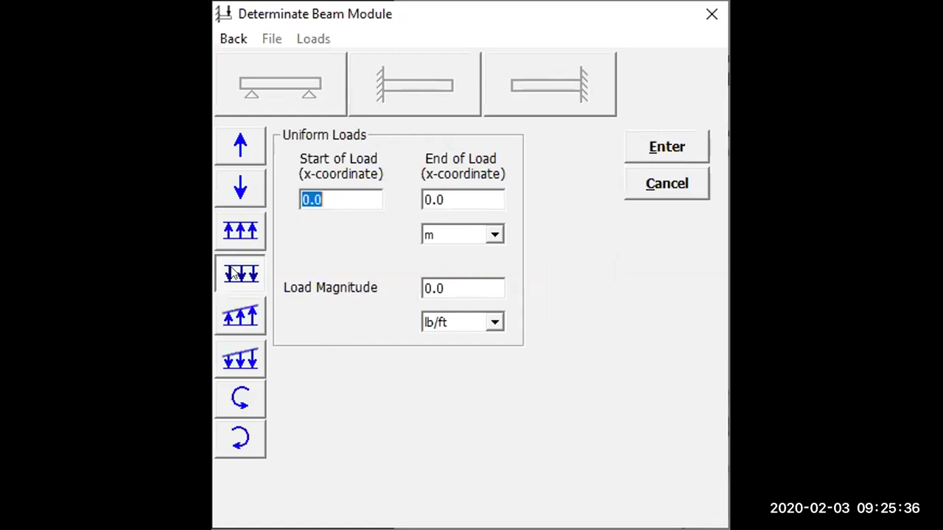
{"action": "left_click", "coordinate": [239, 305]}
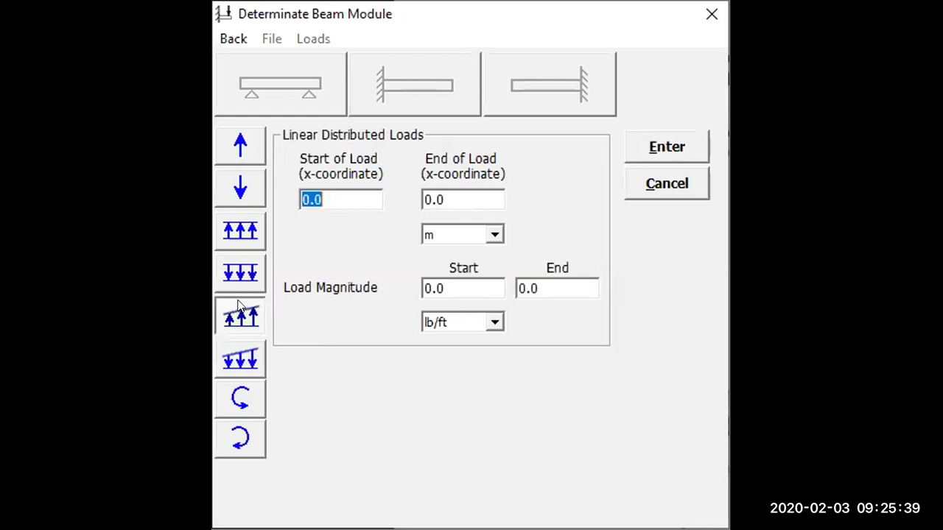
{"action": "left_click", "coordinate": [248, 355]}
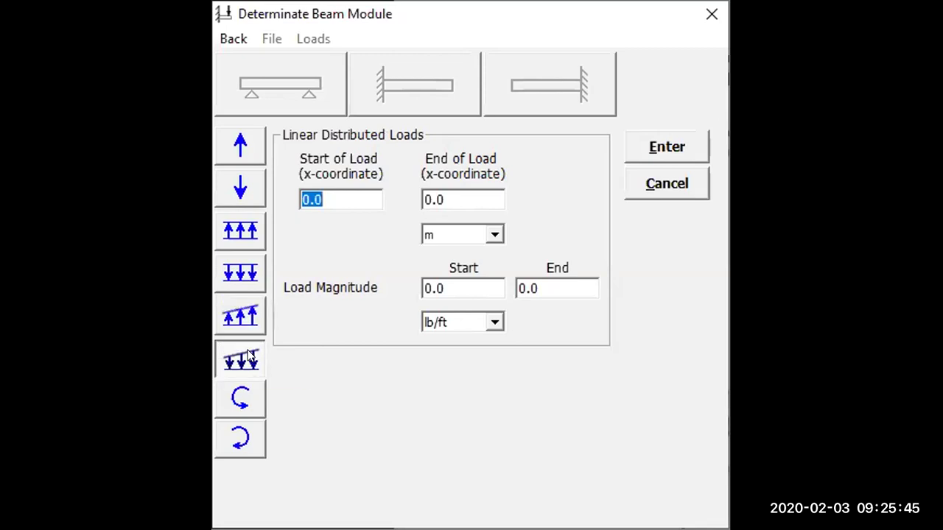
{"action": "left_click", "coordinate": [237, 391]}
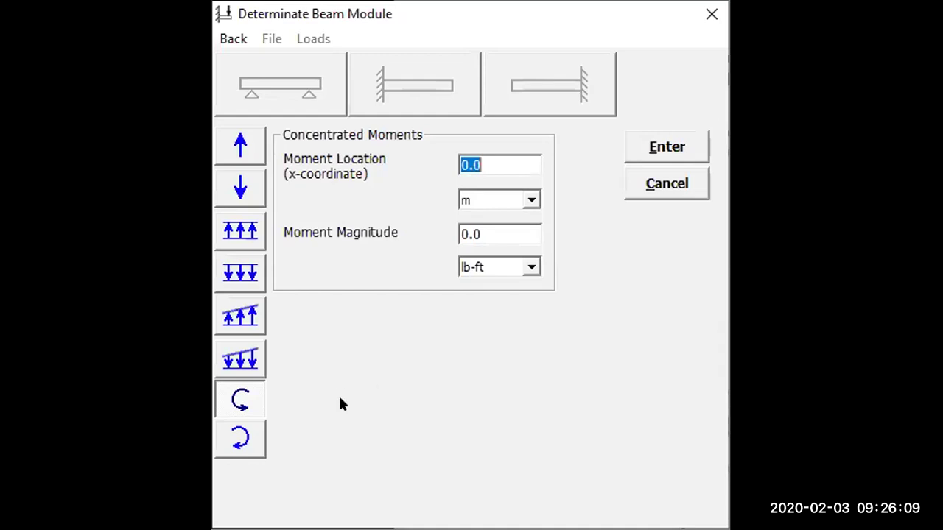
{"action": "left_click", "coordinate": [253, 439]}
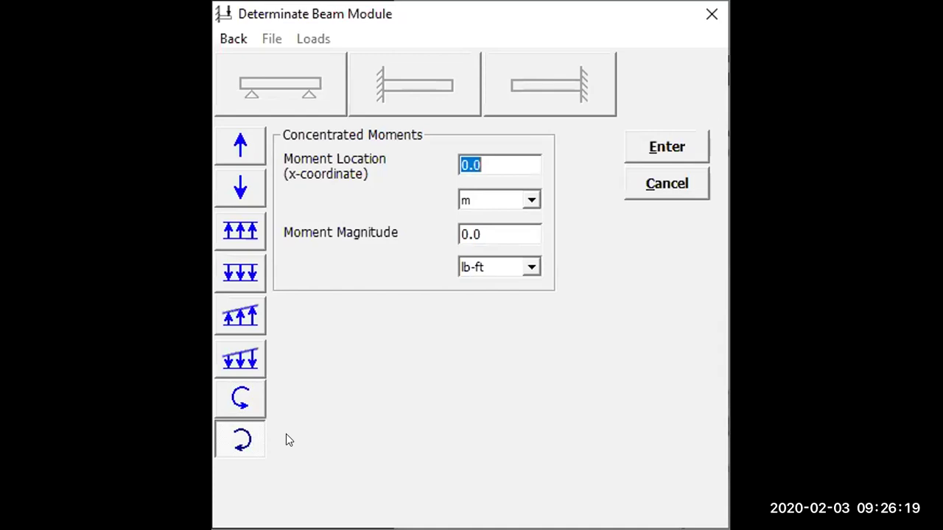
Add a downward concentrated load of 2 kN at x = 2 m on the beam.
{"action": "left_click", "coordinate": [247, 199]}
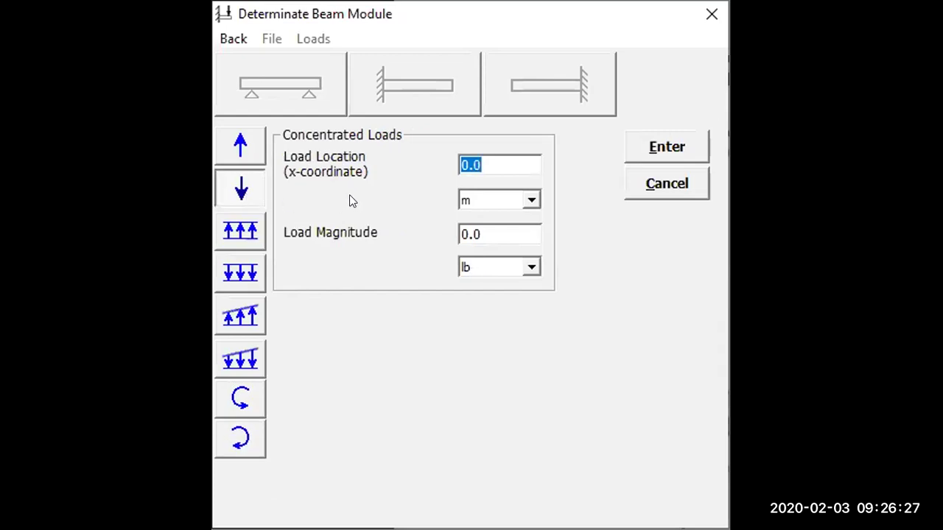
{"action": "type", "text": "2"}
{"action": "left_click", "coordinate": [490, 266]}
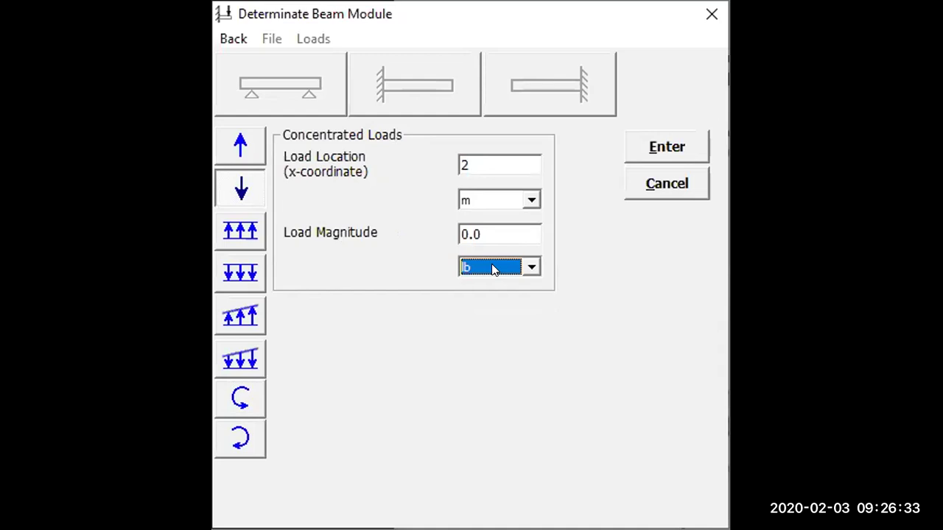
{"action": "left_click", "coordinate": [493, 268]}
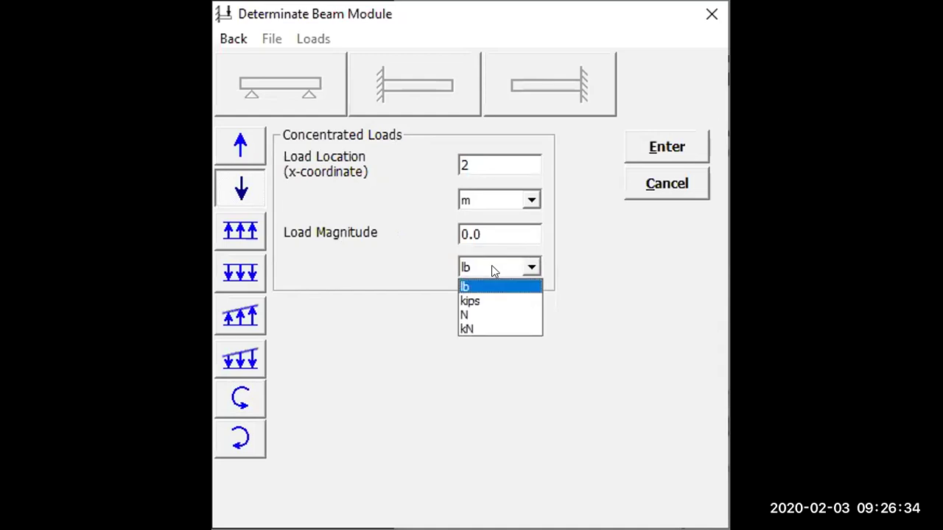
{"action": "left_click", "coordinate": [480, 322]}
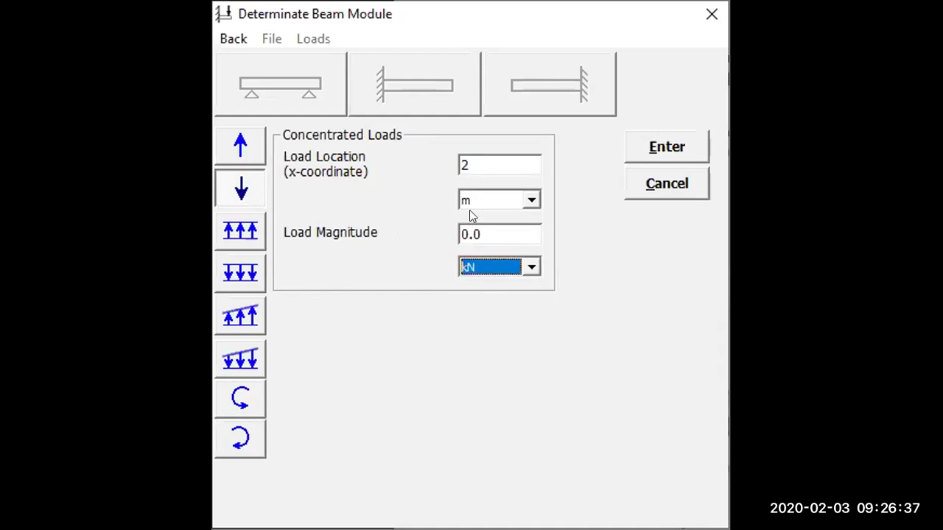
{"action": "double_click", "coordinate": [480, 232]}
{"action": "type", "text": "2"}
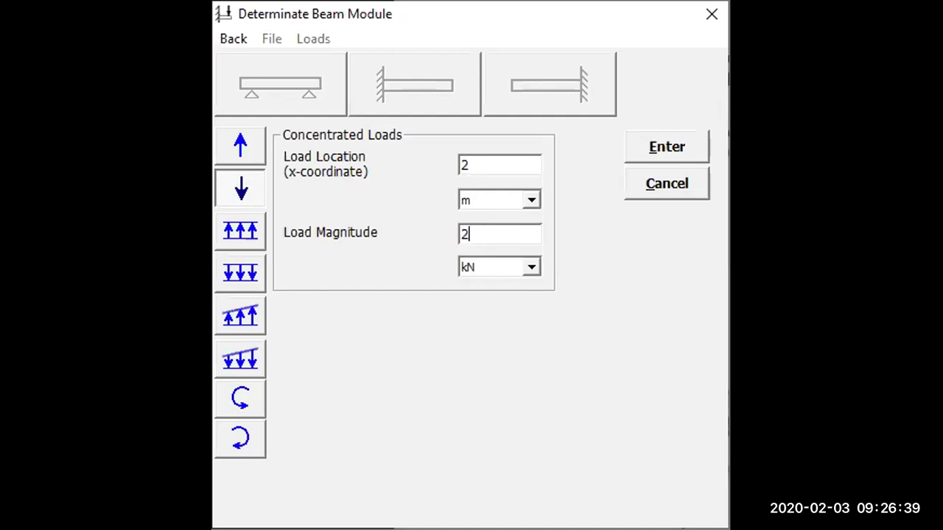
{"action": "left_click", "coordinate": [667, 148]}
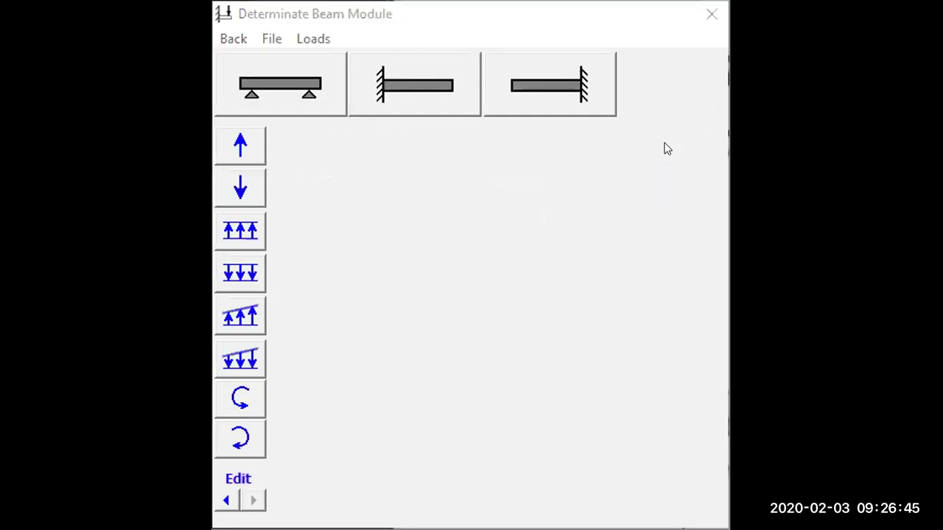
Add a downward concentrated load of 3 kN at x = 4 m on the beam.
{"action": "left_click", "coordinate": [243, 187]}
{"action": "type", "text": "4"}
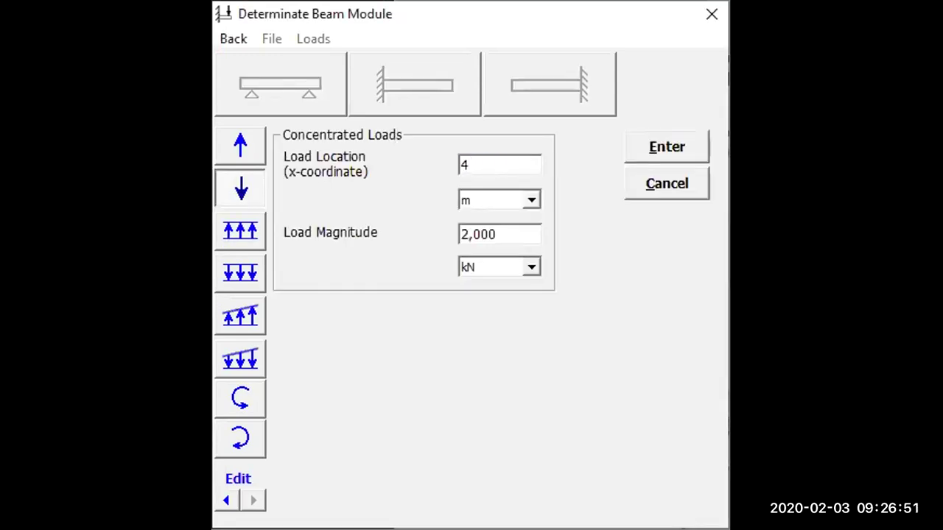
{"action": "left_click", "coordinate": [503, 233]}
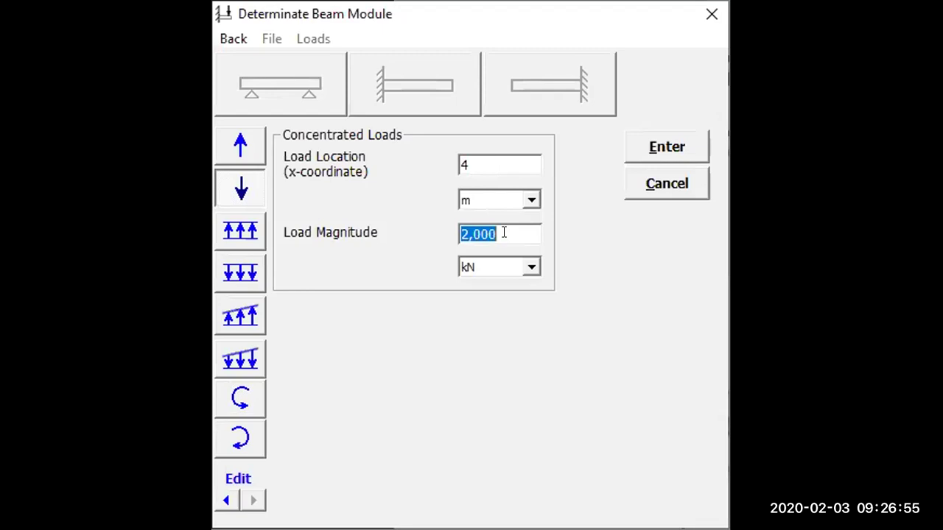
{"action": "type", "text": "3"}
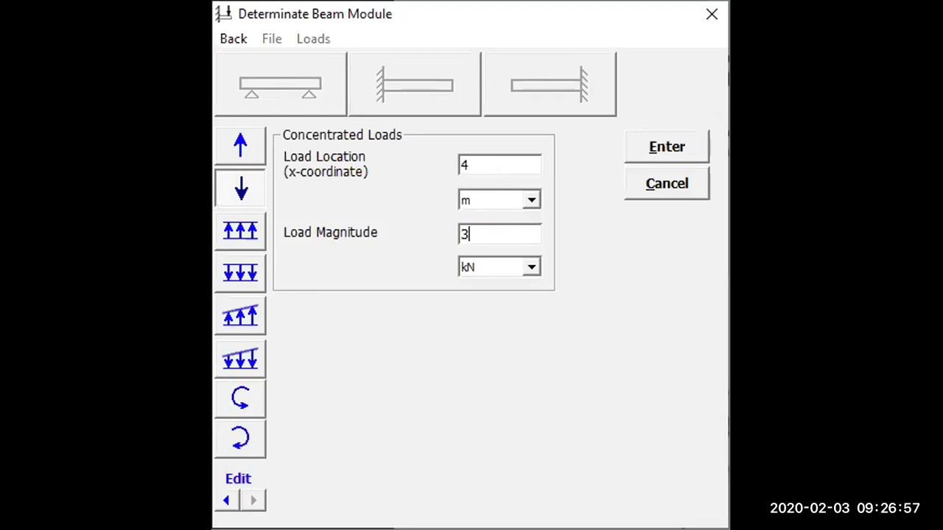
{"action": "left_click", "coordinate": [665, 145]}
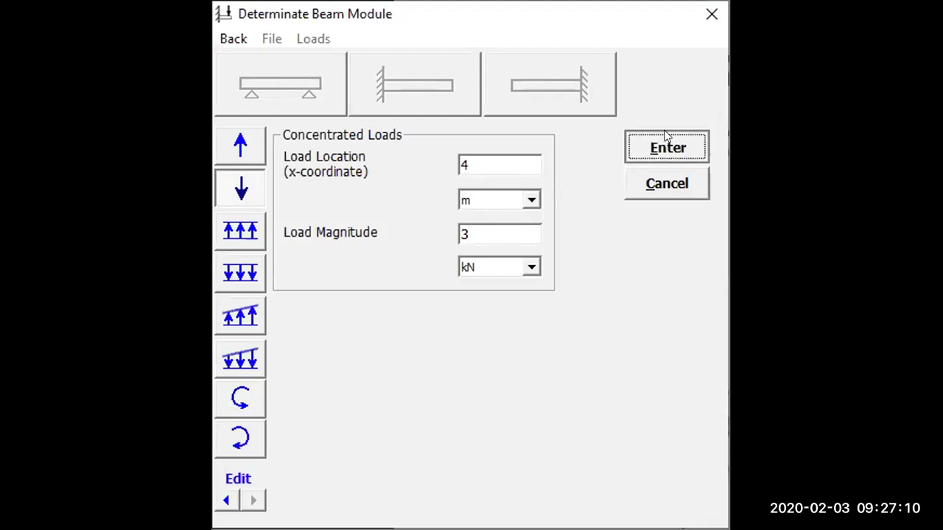
Add a downward concentrated load of 2 kN at x = 6 m on the beam.
{"action": "left_click", "coordinate": [258, 183]}
{"action": "type", "text": "6"}
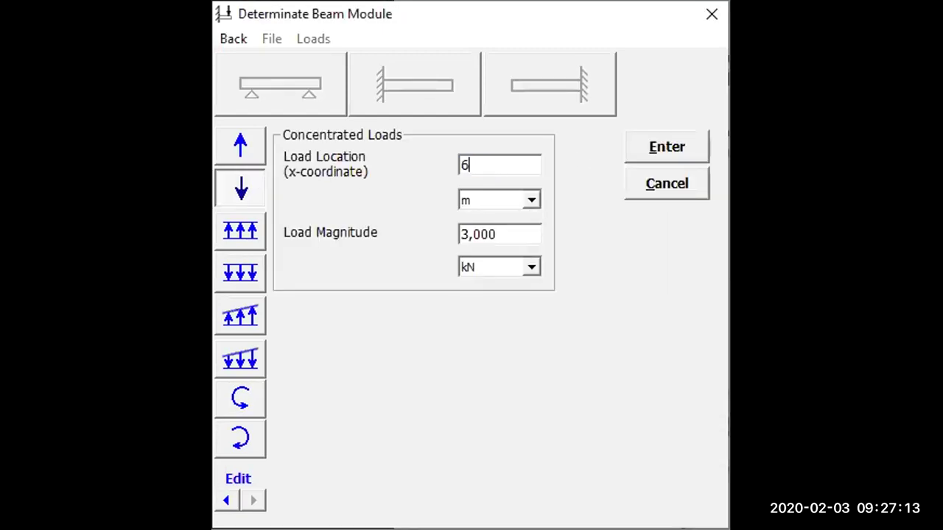
{"action": "left_click", "coordinate": [498, 233]}
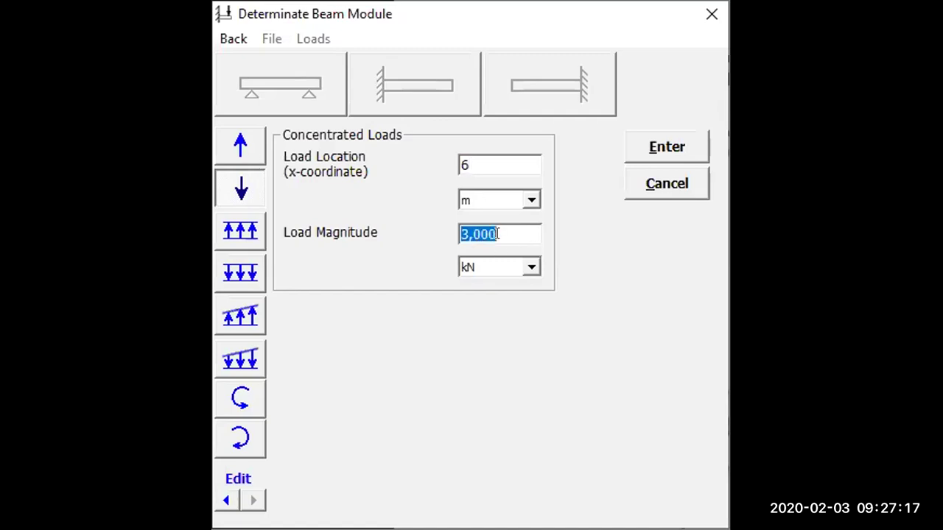
{"action": "type", "text": "2"}
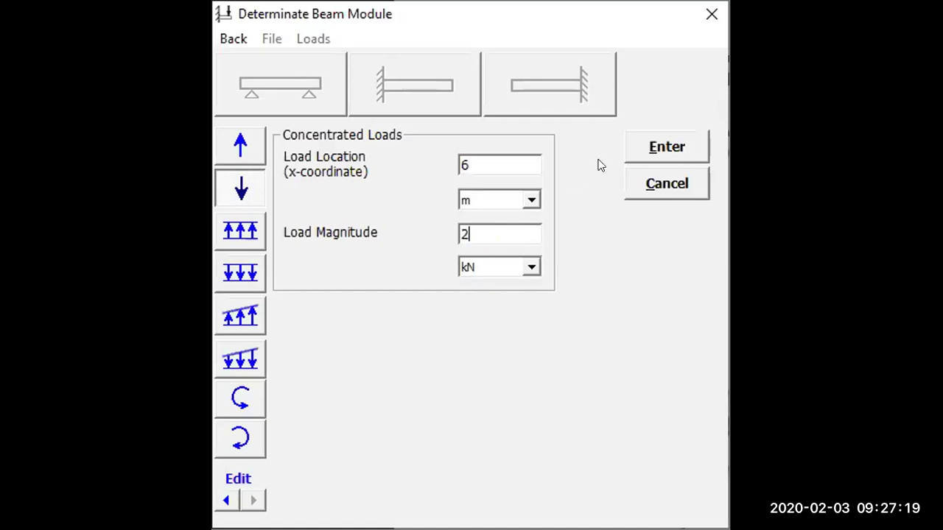
{"action": "left_click", "coordinate": [652, 147]}
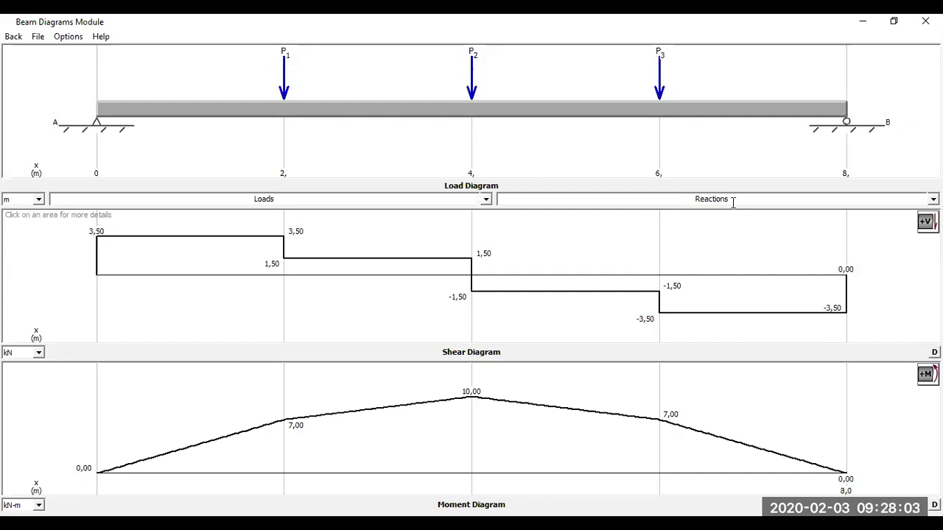
List the support reactions calculated for the loaded beam.
{"action": "left_click", "coordinate": [795, 205]}
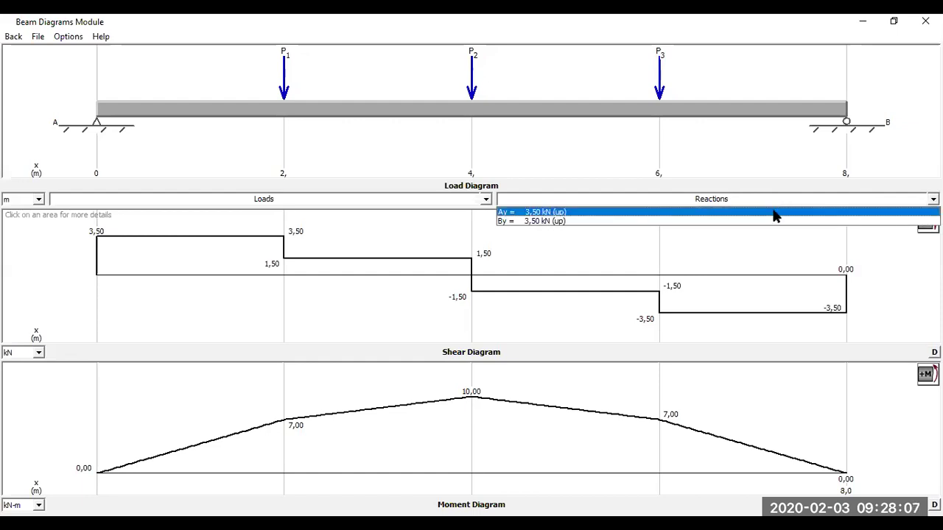